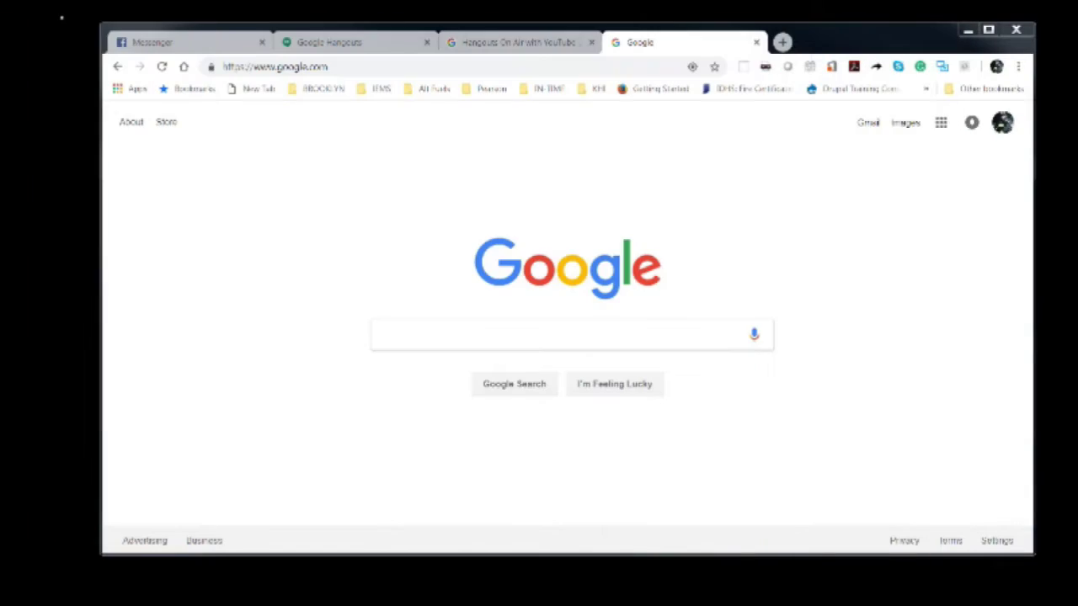
{"action": "left_click", "coordinate": [354, 67]}
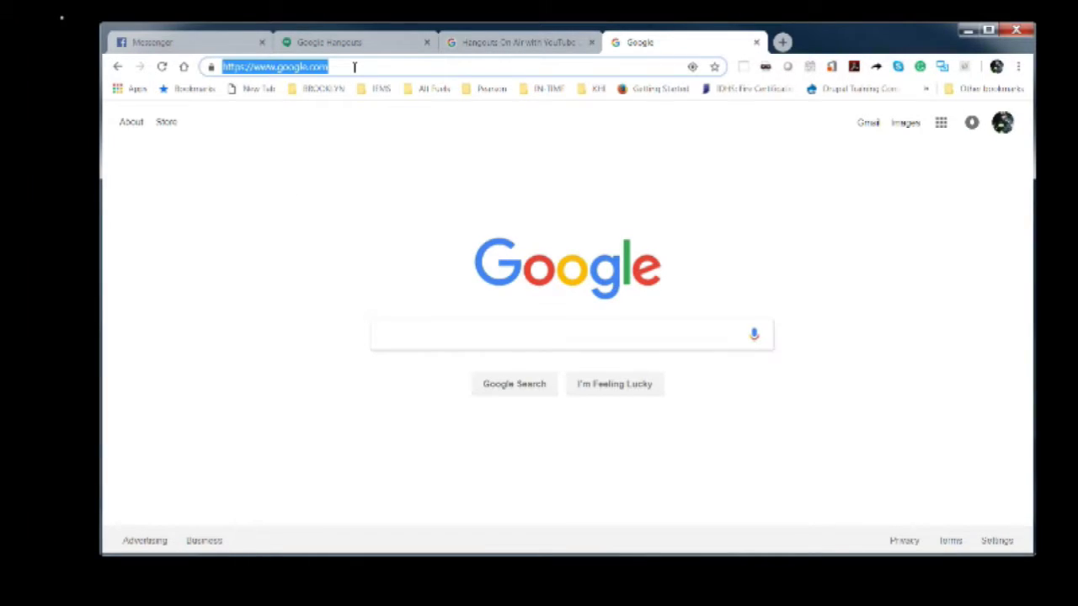
{"action": "type", "text": "www.youtube.d"}
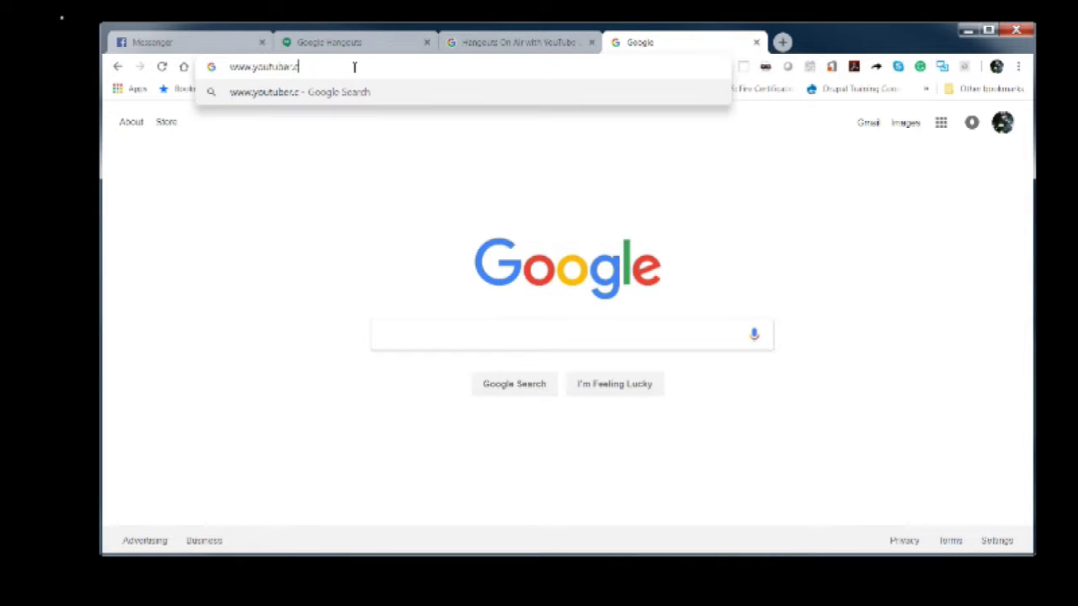
{"action": "key", "text": "BackSpace"}
{"action": "key", "text": "BackSpace"}
{"action": "type", "text": ".c"}
{"action": "key", "text": "Return"}
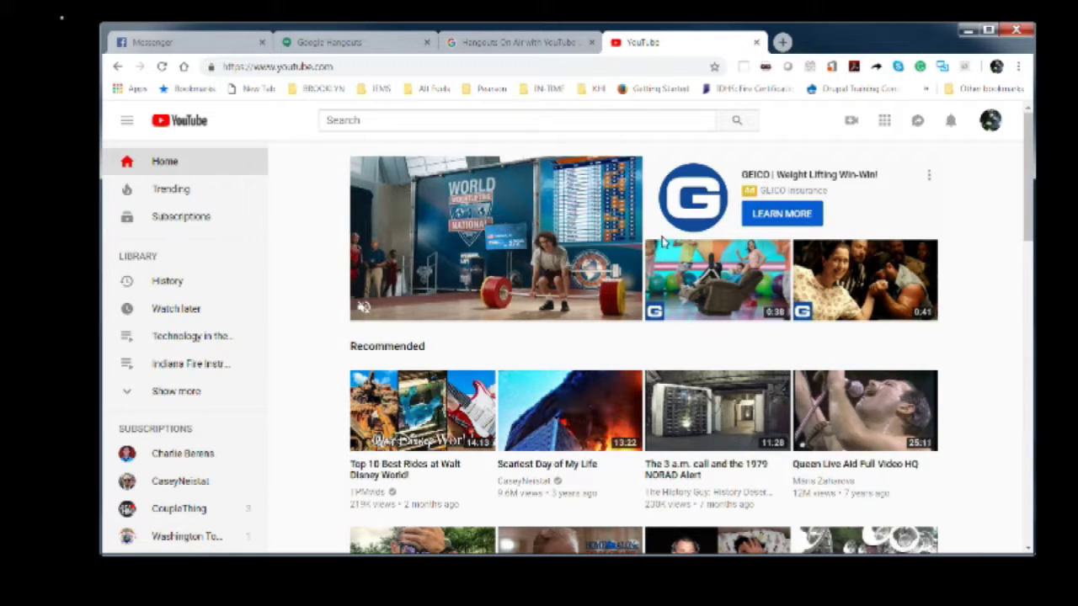
{"action": "left_click", "coordinate": [991, 122]}
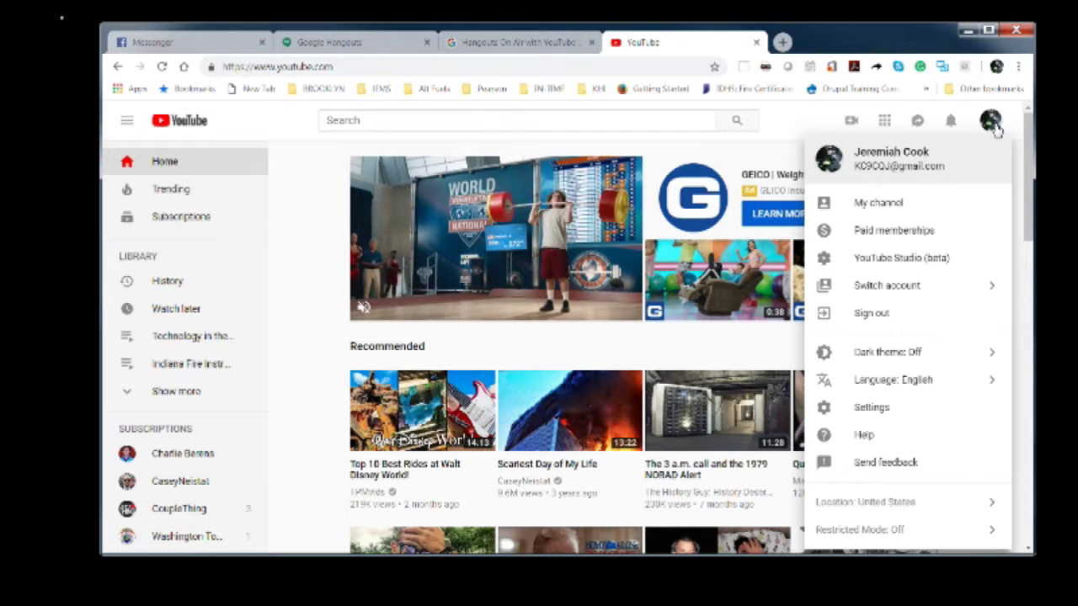
Go to your channel page, open it in YouTube Studio (Beta), then choose Creator Studio Classic
{"action": "left_click", "coordinate": [886, 215]}
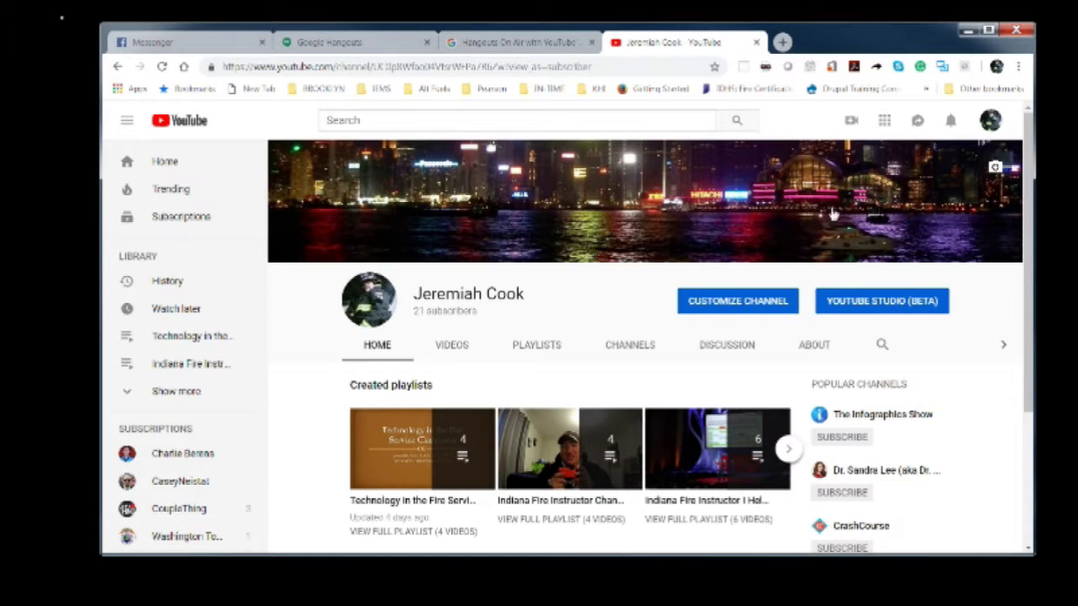
{"action": "mouse_move", "coordinate": [355, 295]}
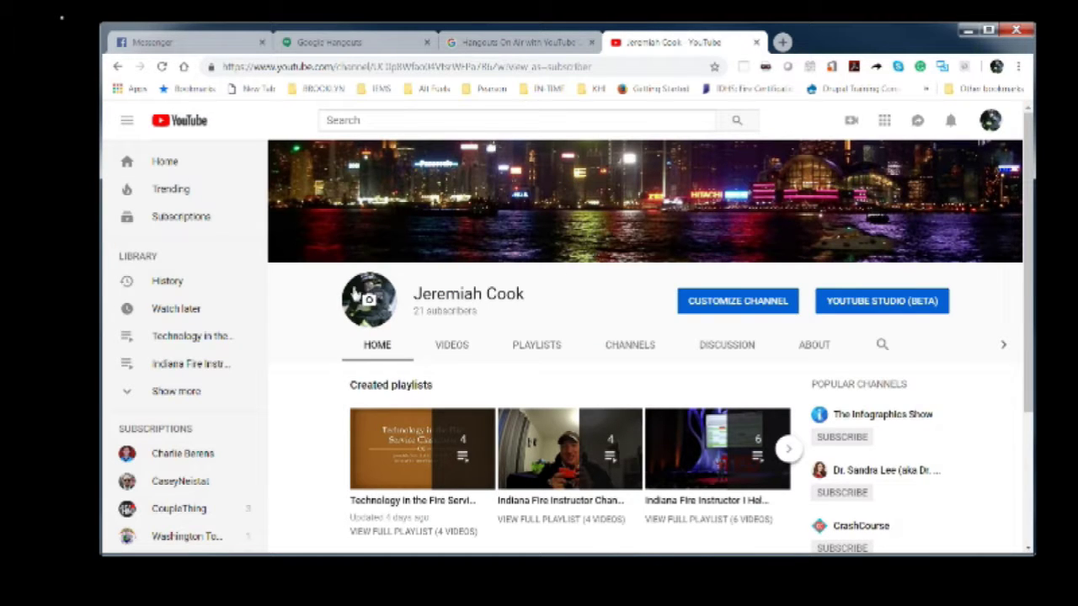
{"action": "left_click", "coordinate": [175, 390]}
{"action": "scroll", "coordinate": [210, 380], "scroll_direction": "down", "scroll_amount": 3}
{"action": "scroll", "coordinate": [209, 379], "scroll_direction": "down", "scroll_amount": 5}
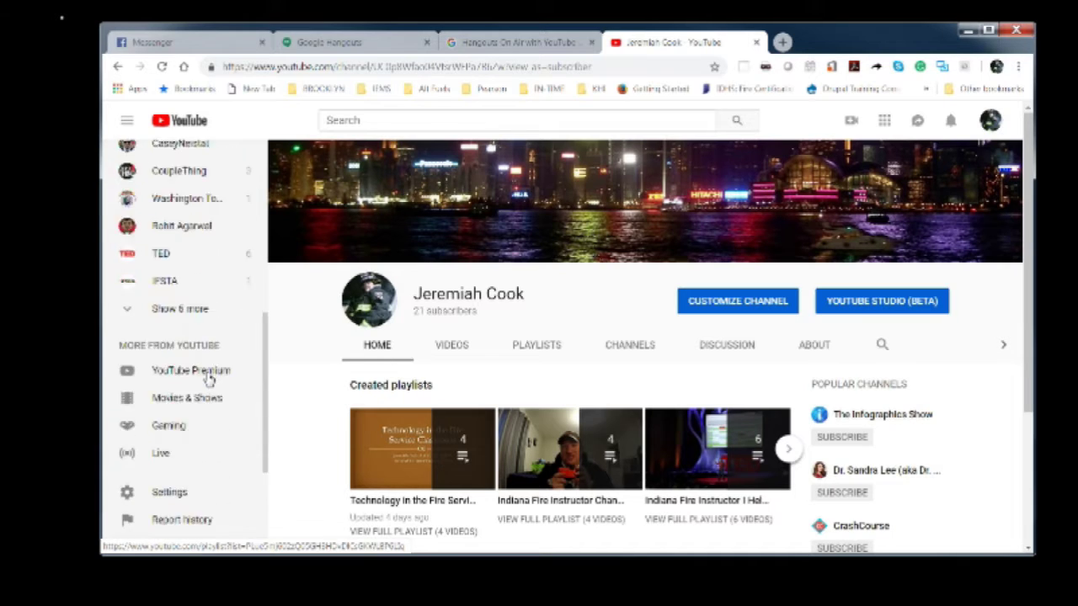
{"action": "scroll", "coordinate": [209, 379], "scroll_direction": "up", "scroll_amount": 8}
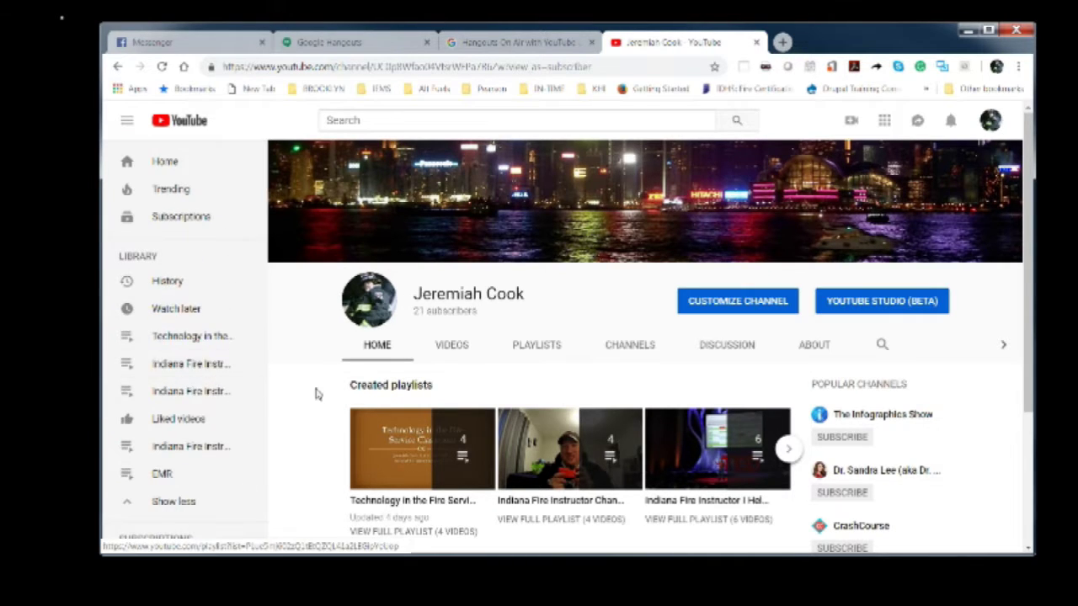
{"action": "scroll", "coordinate": [207, 373], "scroll_direction": "down", "scroll_amount": 5}
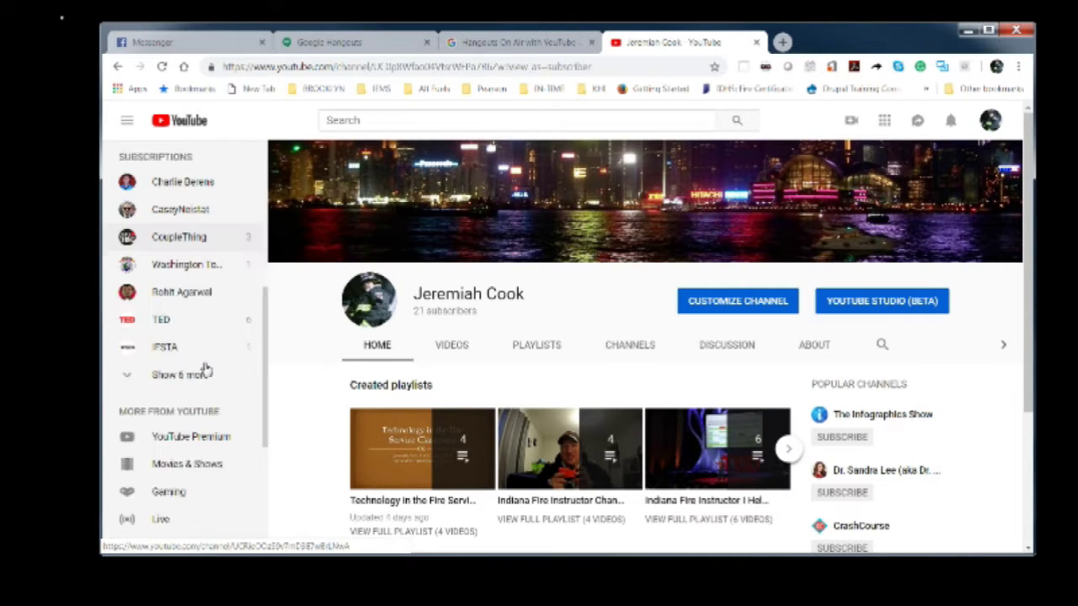
{"action": "left_click", "coordinate": [854, 307]}
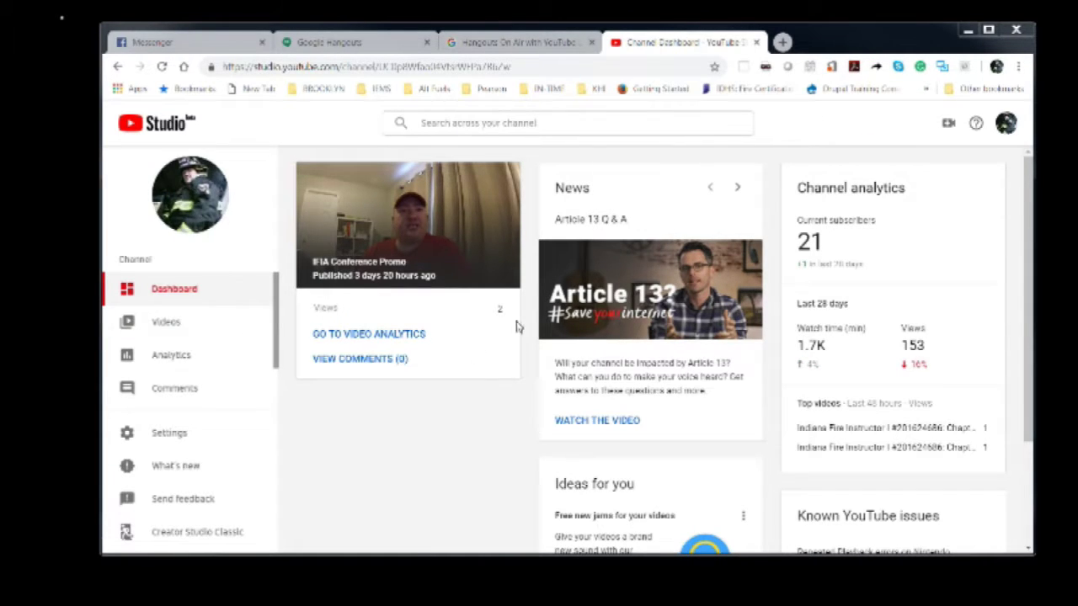
{"action": "left_click", "coordinate": [212, 534]}
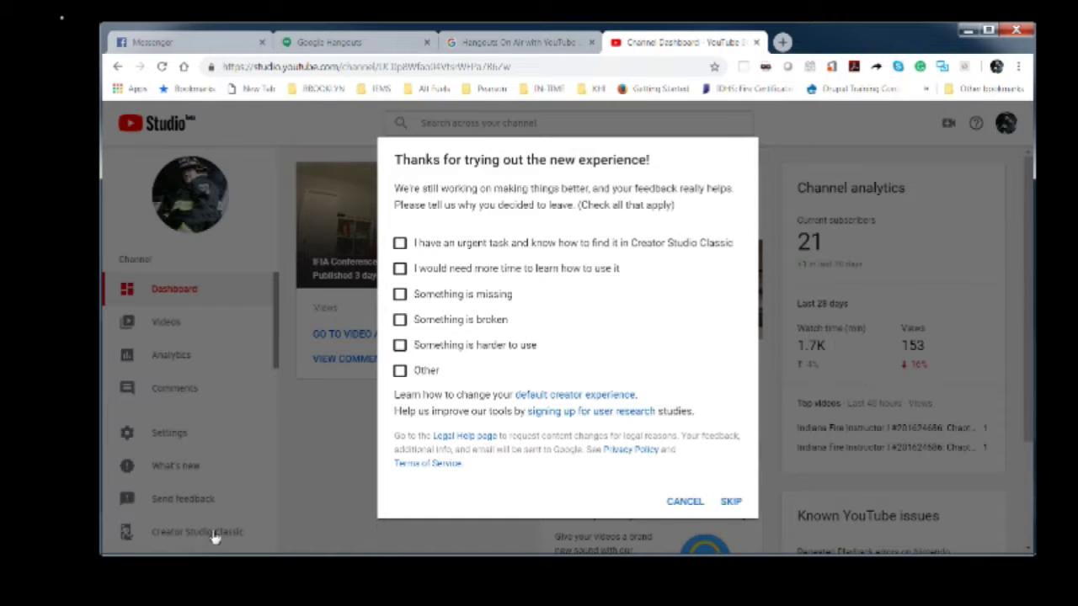
Submit an urgent task as the reason for leaving, then expand Live Streaming in Creator Studio Classic
{"action": "left_click", "coordinate": [400, 243]}
{"action": "left_click", "coordinate": [724, 508]}
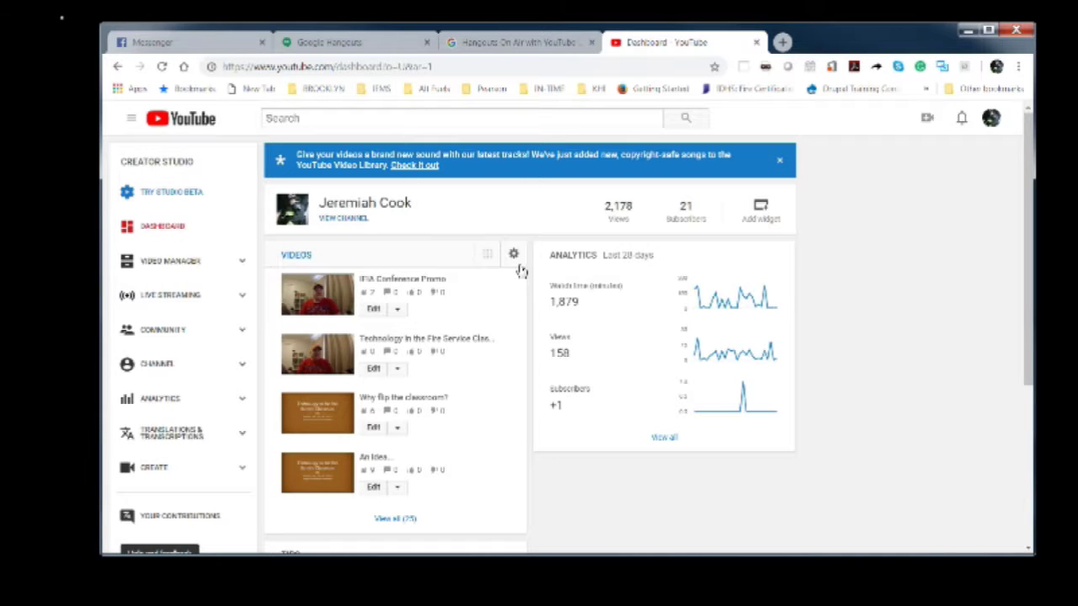
{"action": "left_click", "coordinate": [240, 301]}
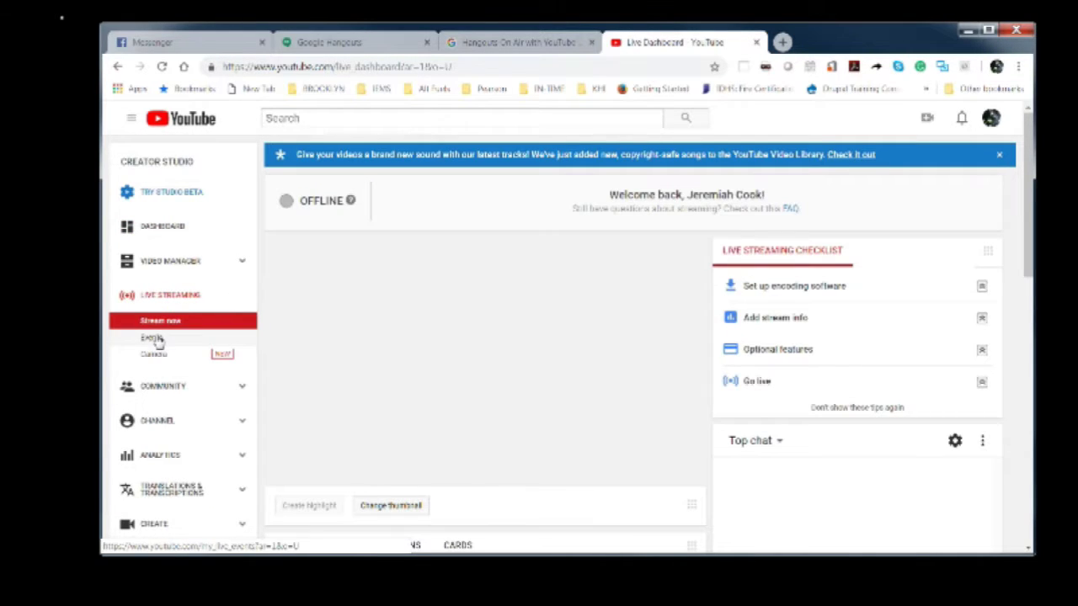
Open the live Events list and start a new live event
{"action": "left_click", "coordinate": [151, 337]}
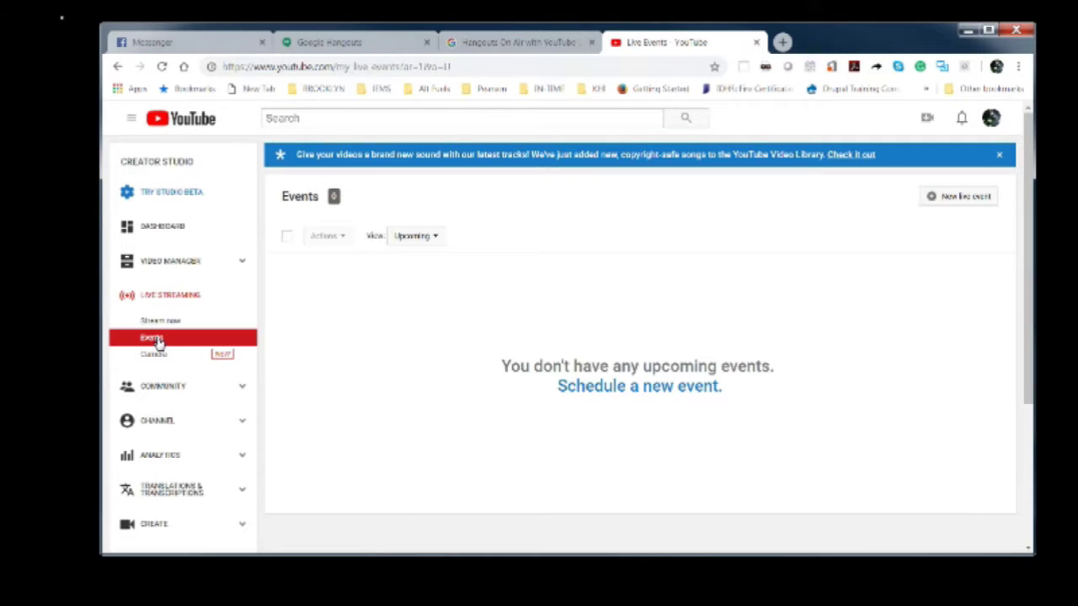
{"action": "left_click", "coordinate": [960, 196]}
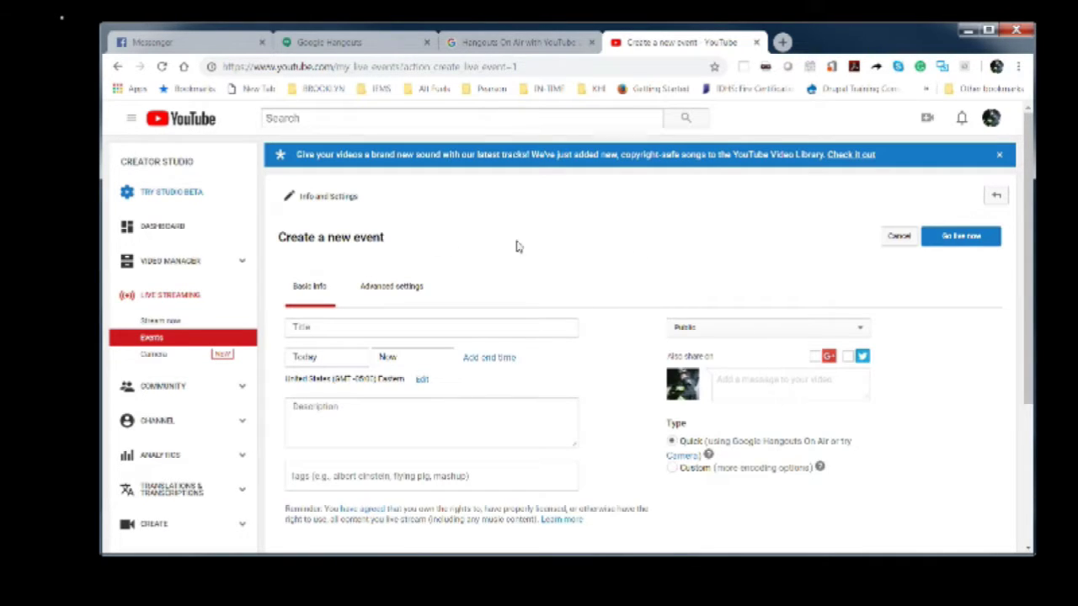
Title the event 'Google Hangouts on Air Demo', keep it Public, and show Advanced settings
{"action": "scroll", "coordinate": [406, 250], "scroll_direction": "down", "scroll_amount": 3}
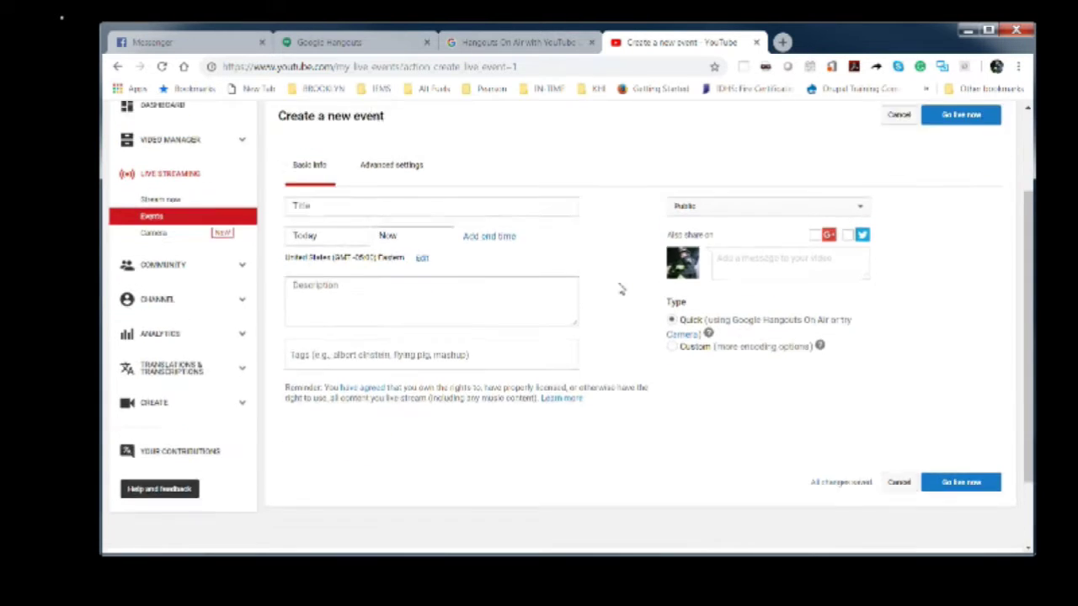
{"action": "scroll", "coordinate": [614, 288], "scroll_direction": "up", "scroll_amount": 3}
{"action": "left_click", "coordinate": [320, 326]}
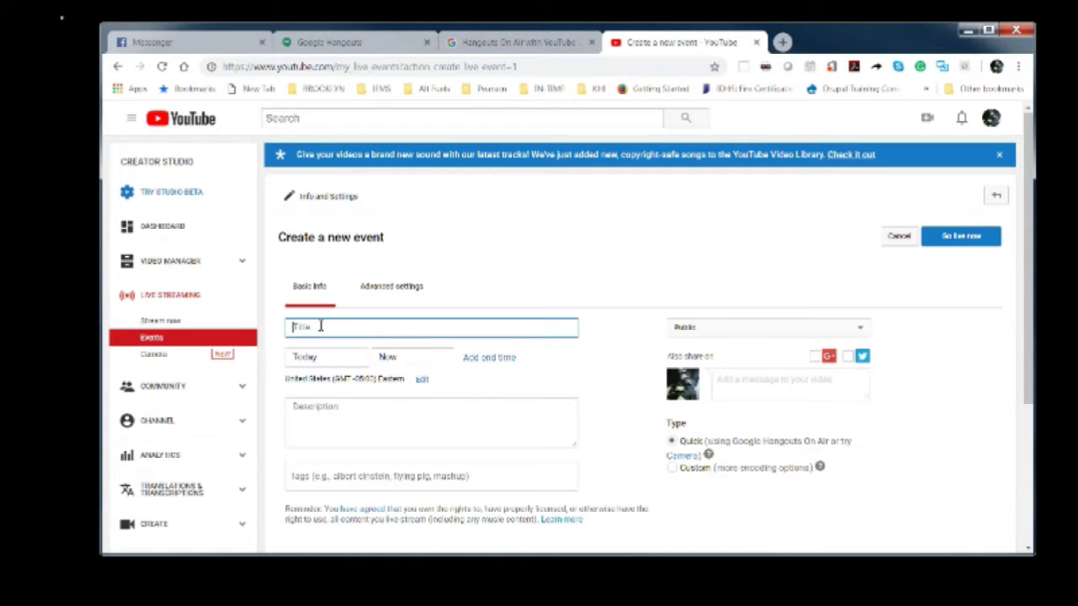
{"action": "type", "text": "Google"}
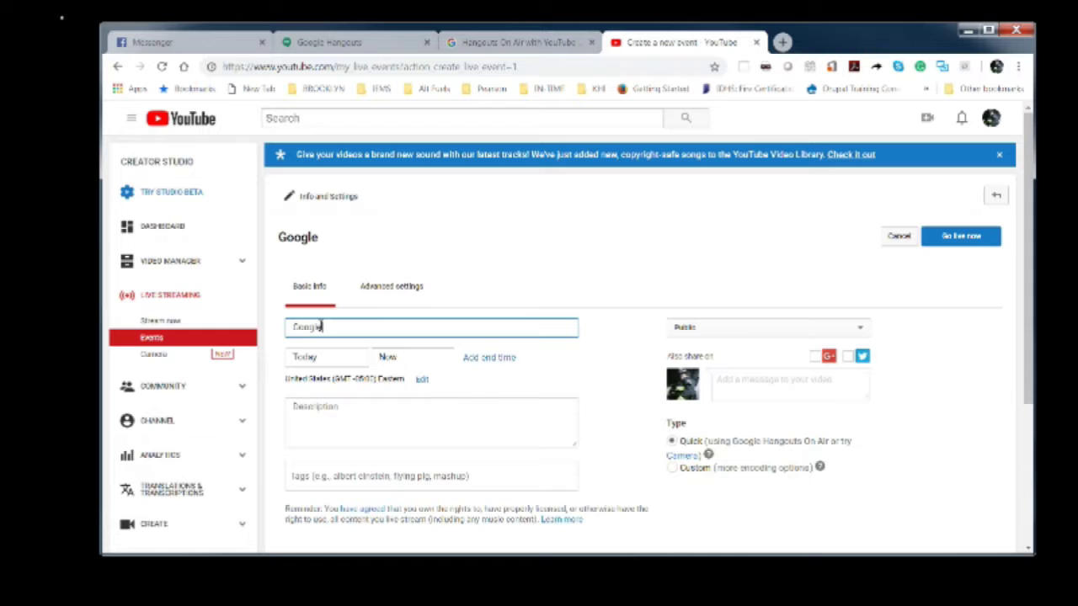
{"action": "type", "text": " Hangouts on Air Demo"}
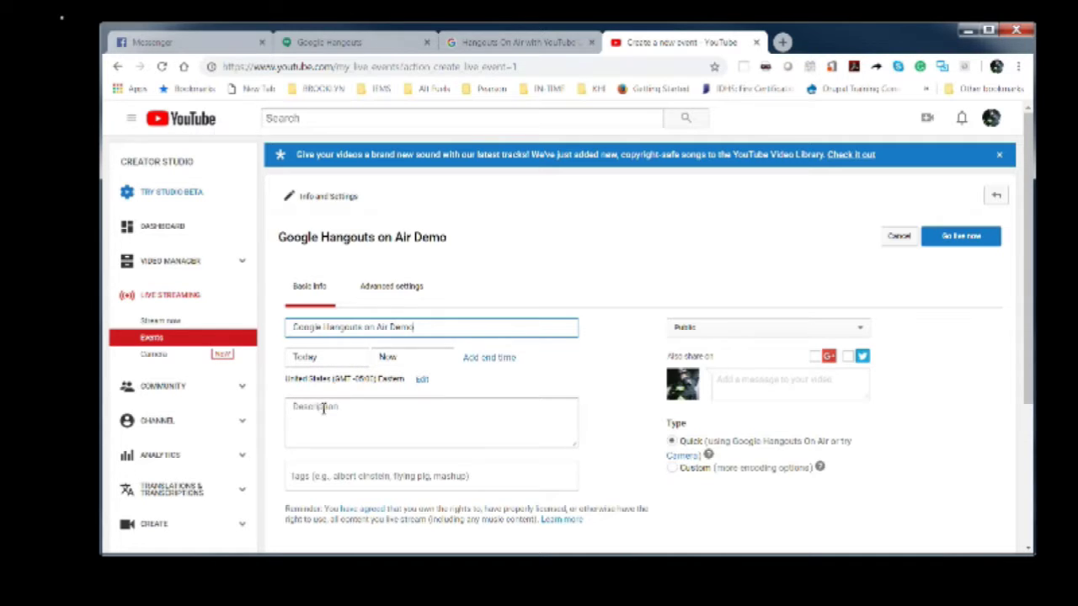
{"action": "left_click", "coordinate": [834, 337]}
{"action": "left_click", "coordinate": [832, 335]}
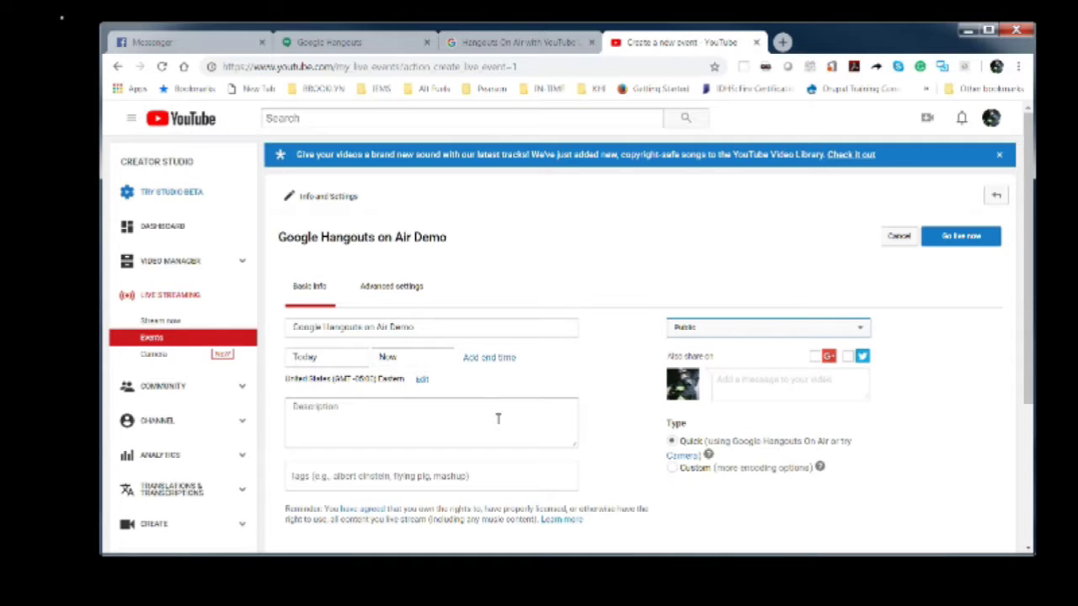
{"action": "left_click", "coordinate": [371, 293]}
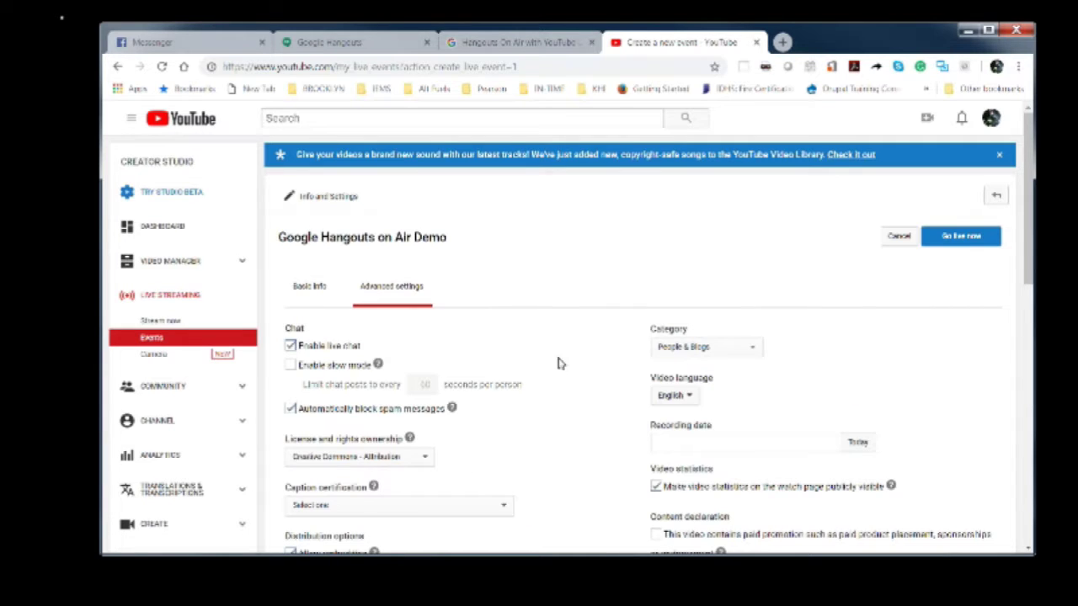
Keep the event's license as Creative Commons - Attribution
{"action": "scroll", "coordinate": [549, 355], "scroll_direction": "down", "scroll_amount": 2}
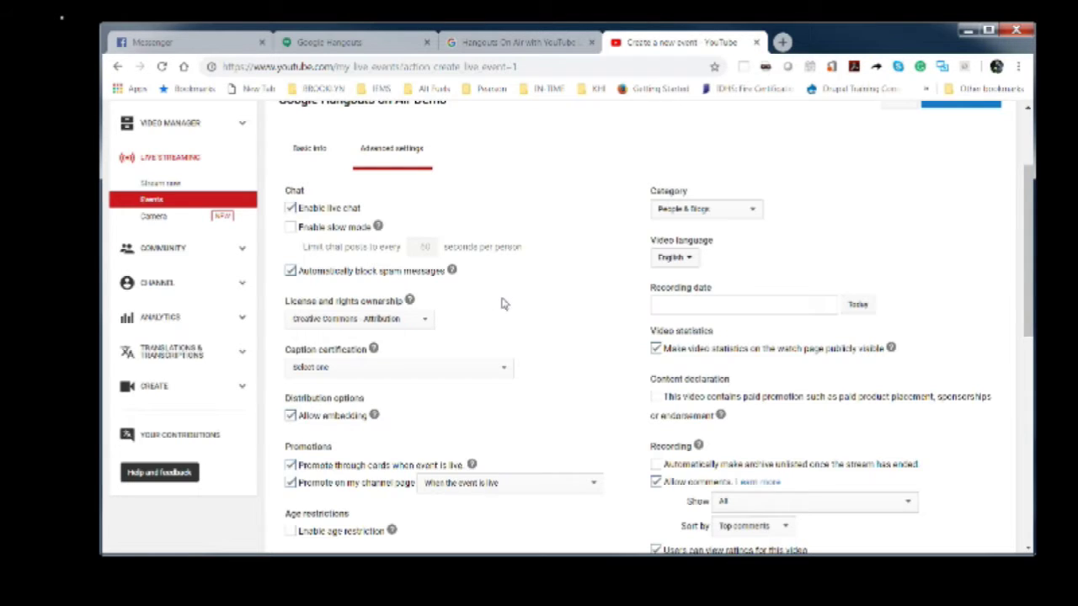
{"action": "scroll", "coordinate": [502, 303], "scroll_direction": "down", "scroll_amount": 1}
{"action": "left_click", "coordinate": [429, 254]}
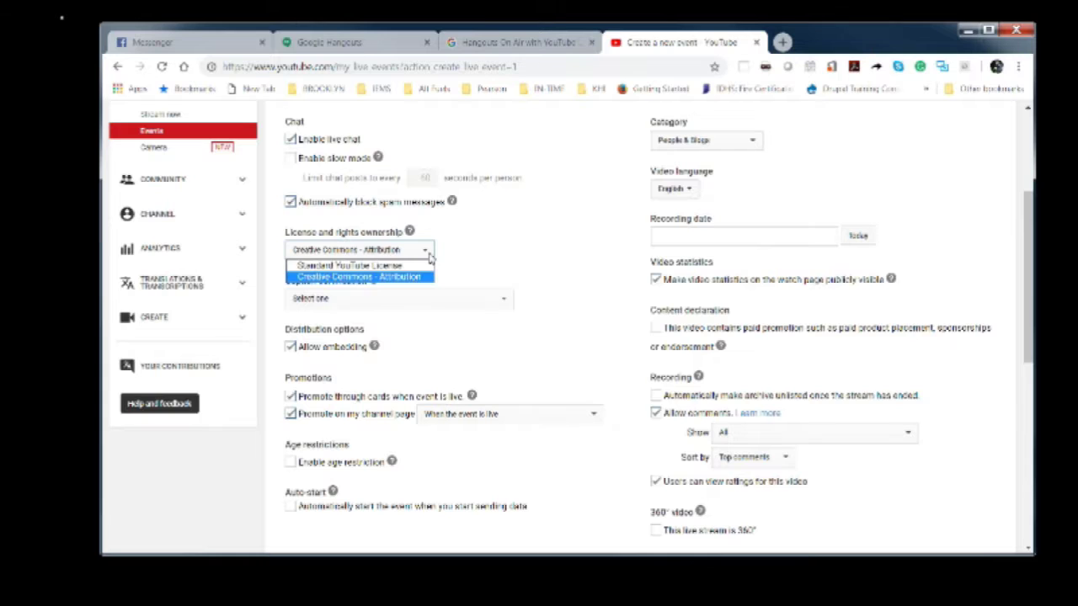
{"action": "left_click", "coordinate": [429, 257]}
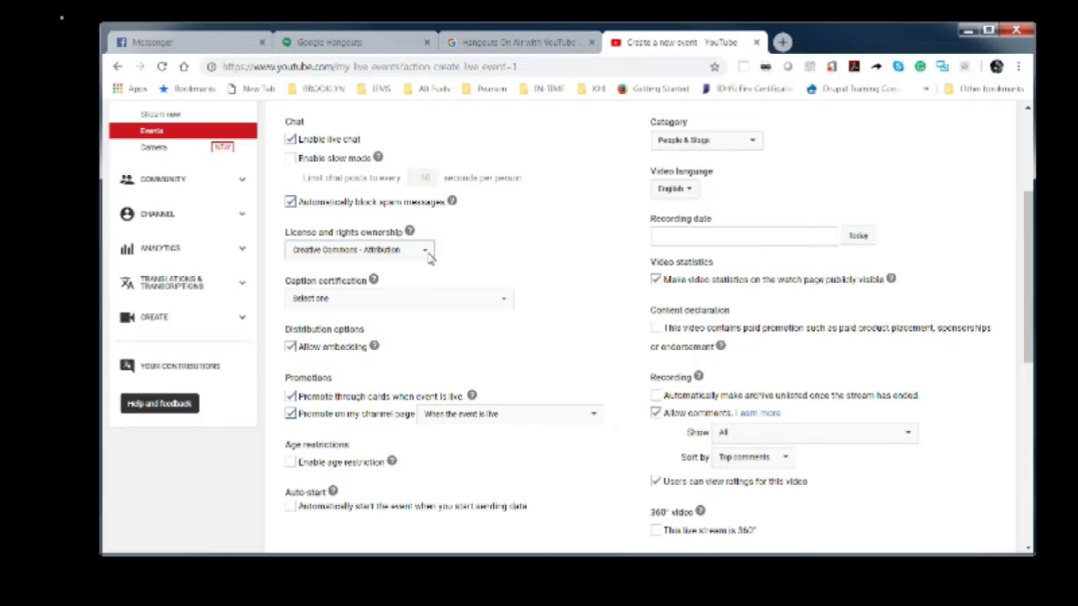
{"action": "left_click", "coordinate": [427, 254]}
{"action": "left_click", "coordinate": [427, 253]}
Review the remaining advanced stream settings and return to the event's Basic info
{"action": "scroll", "coordinate": [438, 336], "scroll_direction": "down", "scroll_amount": 2}
{"action": "scroll", "coordinate": [510, 335], "scroll_direction": "down", "scroll_amount": 1}
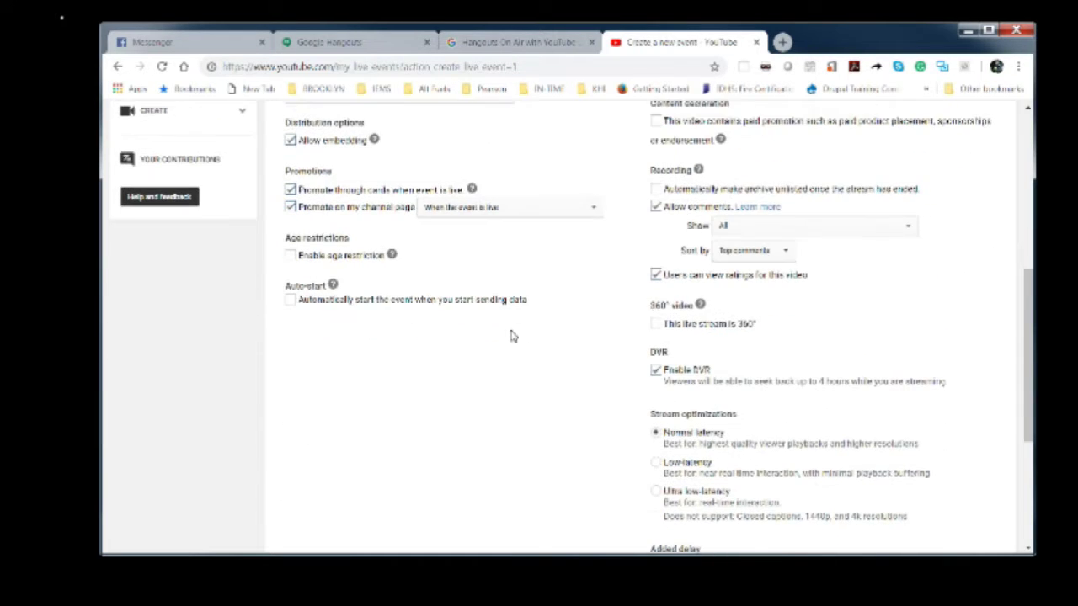
{"action": "scroll", "coordinate": [613, 358], "scroll_direction": "up", "scroll_amount": 3}
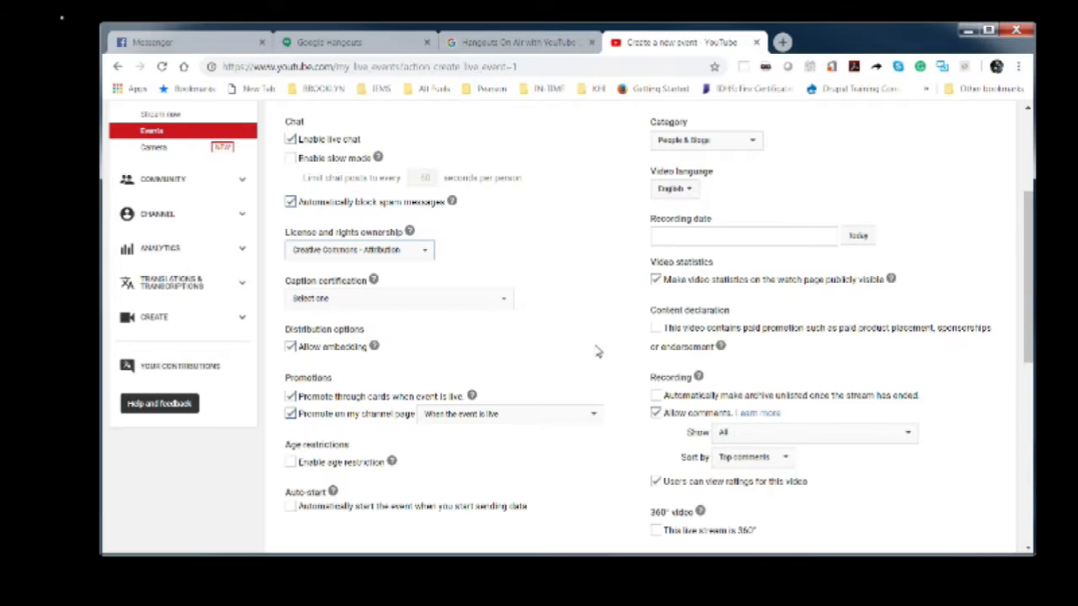
{"action": "scroll", "coordinate": [594, 349], "scroll_direction": "down", "scroll_amount": 2}
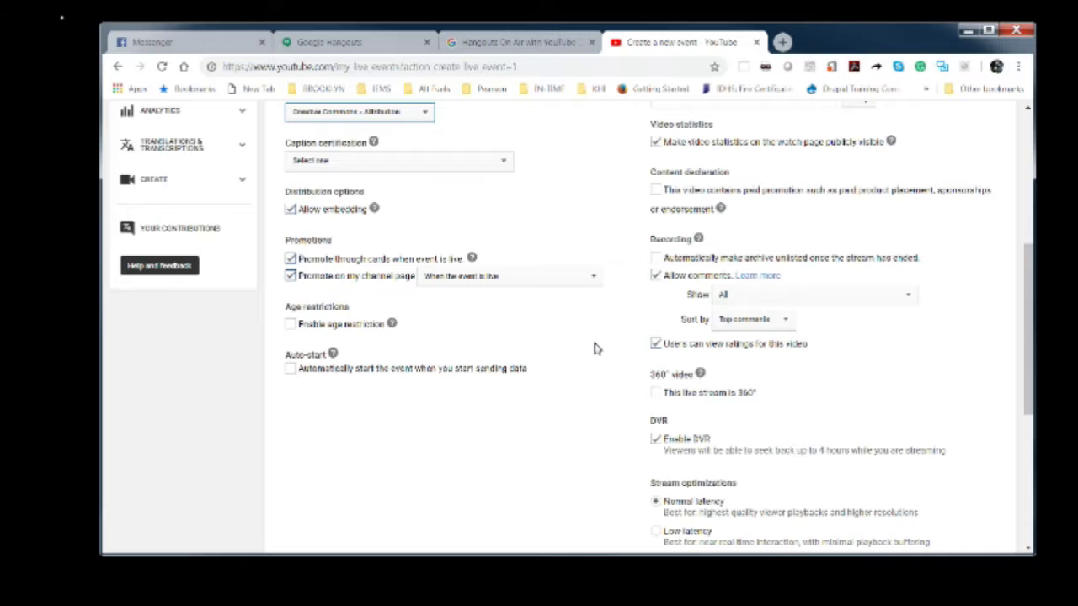
{"action": "scroll", "coordinate": [594, 348], "scroll_direction": "down", "scroll_amount": 2}
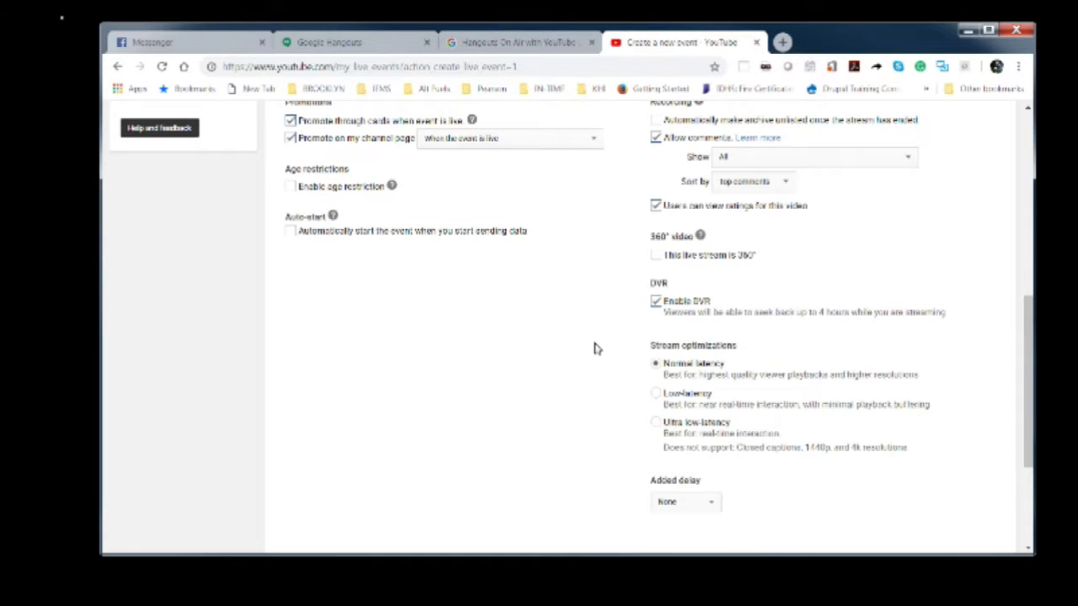
{"action": "scroll", "coordinate": [595, 346], "scroll_direction": "up", "scroll_amount": 10}
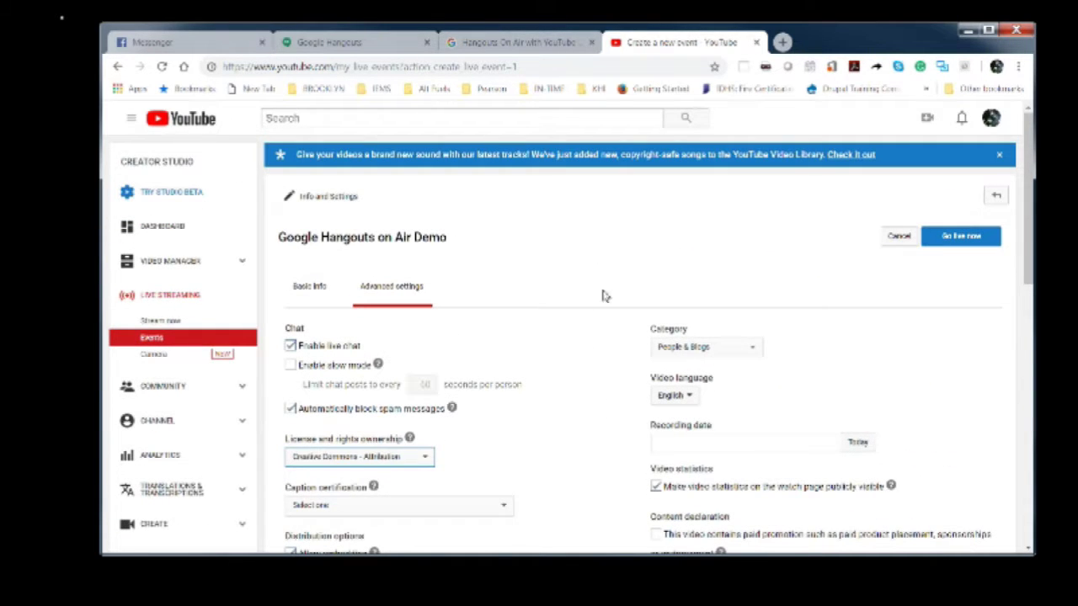
{"action": "left_click", "coordinate": [313, 287]}
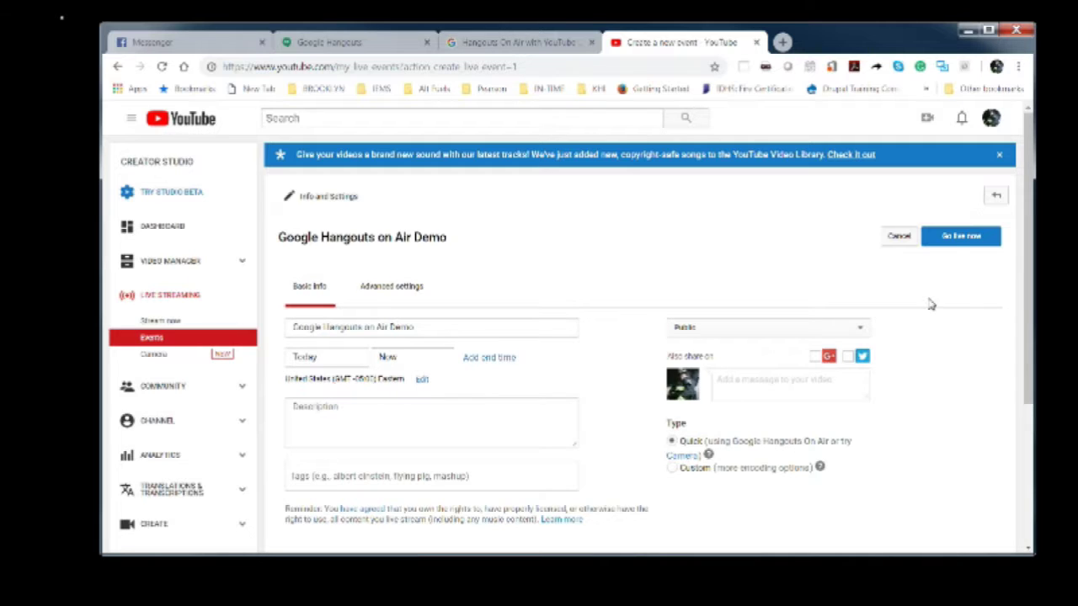
Save the event with Go live now to launch the Hangouts On Air webcam session
{"action": "left_click", "coordinate": [950, 242]}
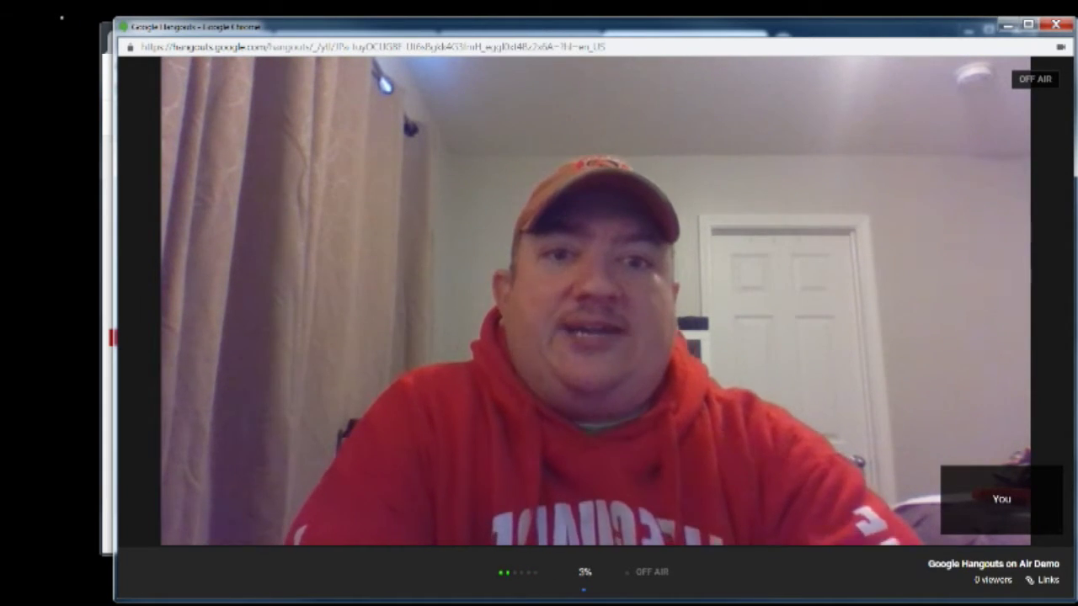
Share Screen 3 into the hangout and show the Inbox in the shared mail program
{"action": "mouse_move", "coordinate": [160, 133]}
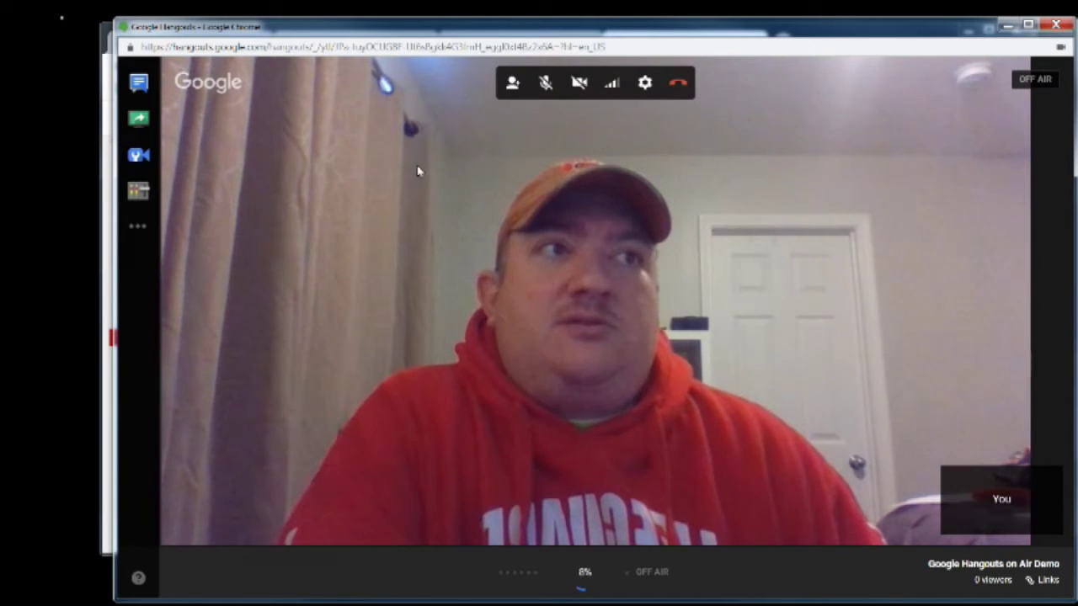
{"action": "left_click", "coordinate": [141, 121]}
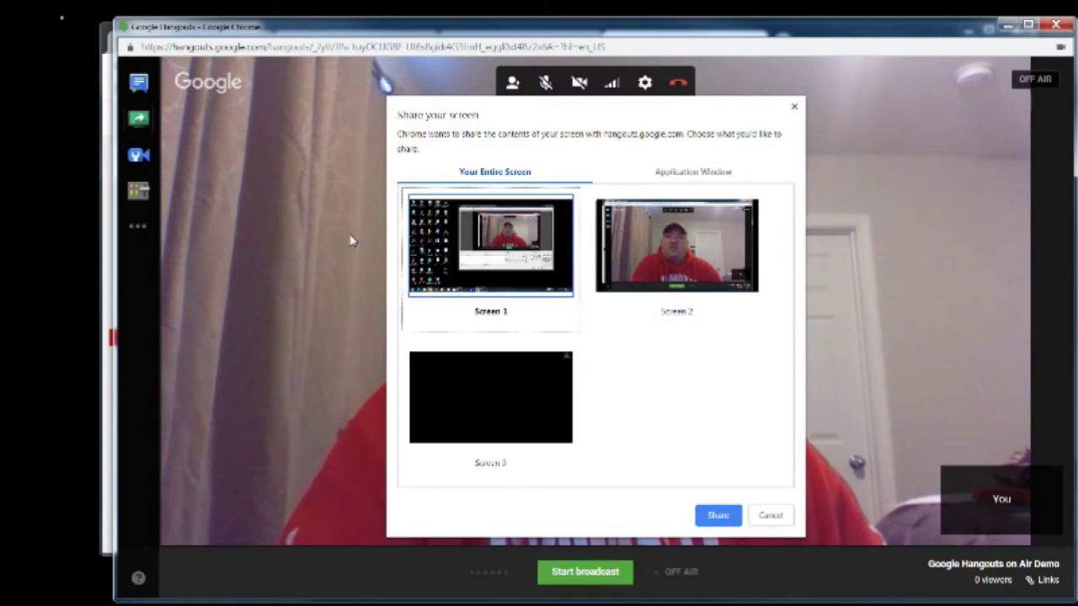
{"action": "left_click", "coordinate": [505, 393]}
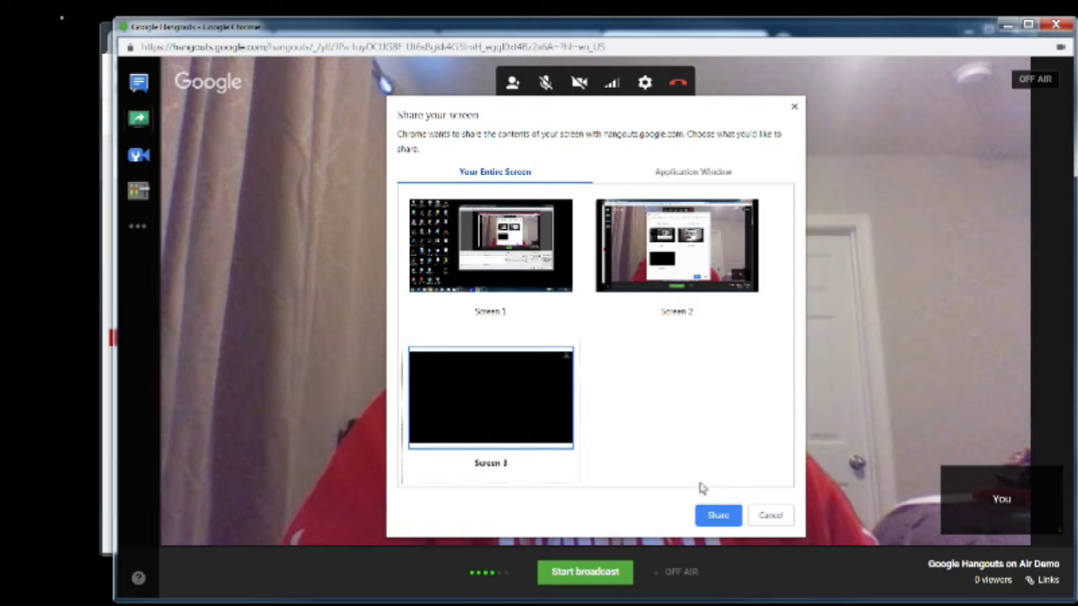
{"action": "left_click", "coordinate": [716, 515]}
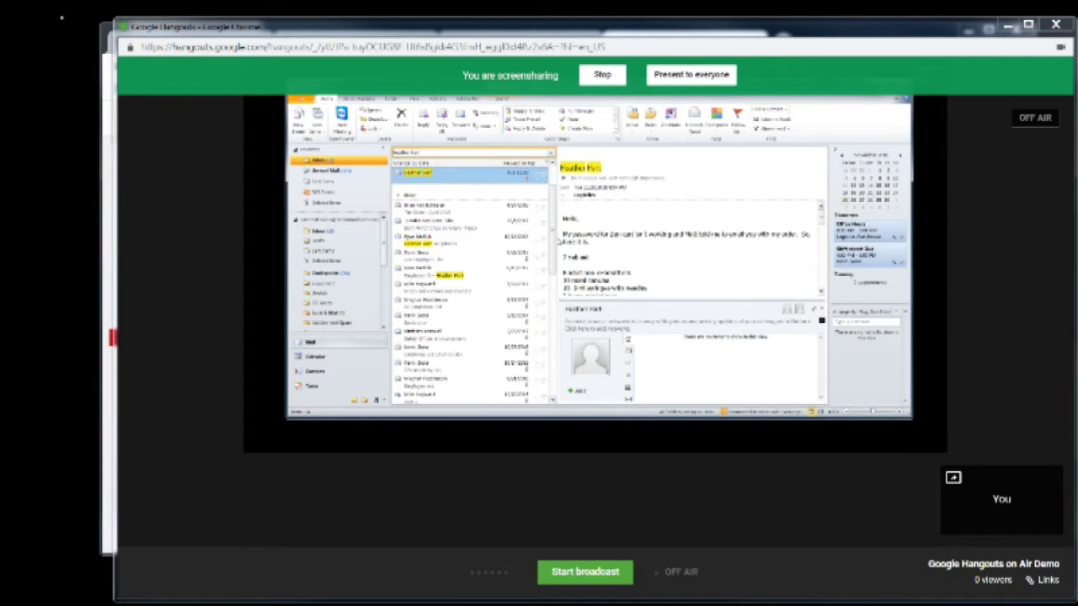
{"action": "left_click", "coordinate": [336, 163]}
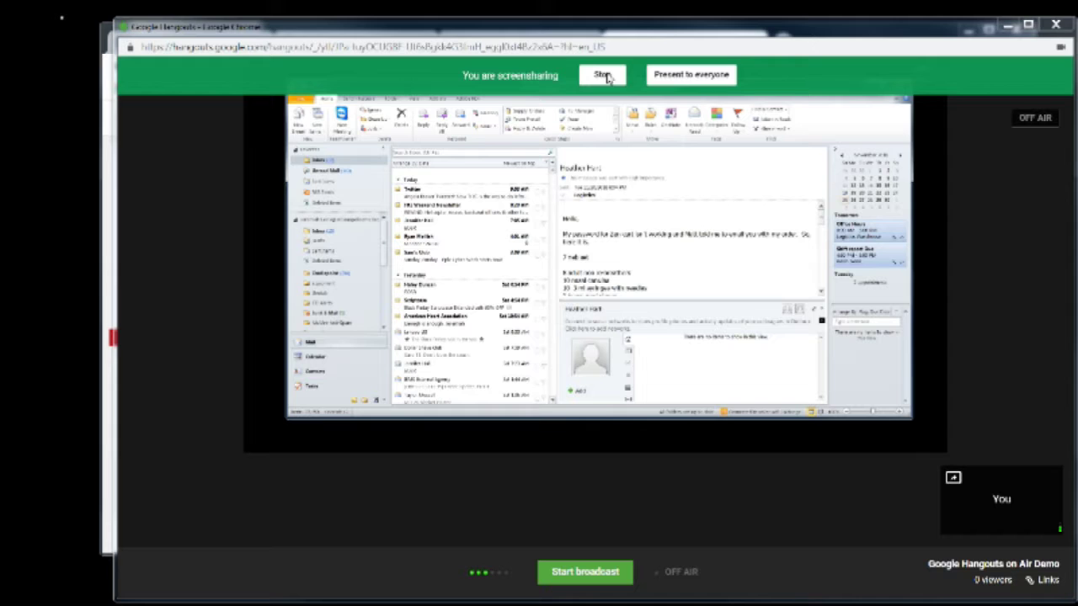
Stop the screen share so the webcam view returns
{"action": "left_click", "coordinate": [602, 75]}
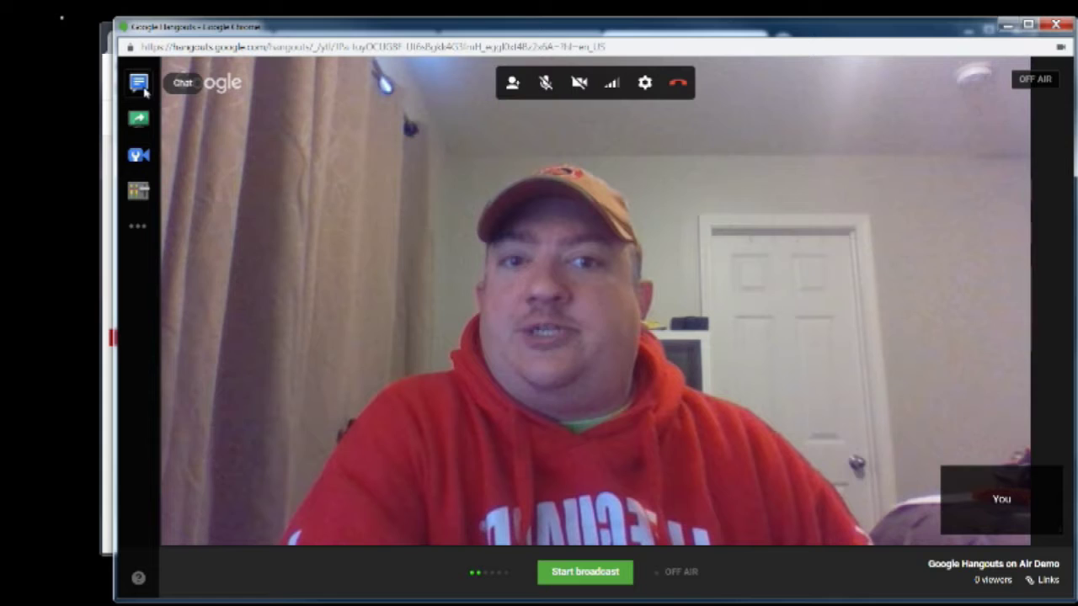
Post 'this is my chat windows' in the group chat, then open the Cameraman and Control Room panels
{"action": "left_click", "coordinate": [141, 87]}
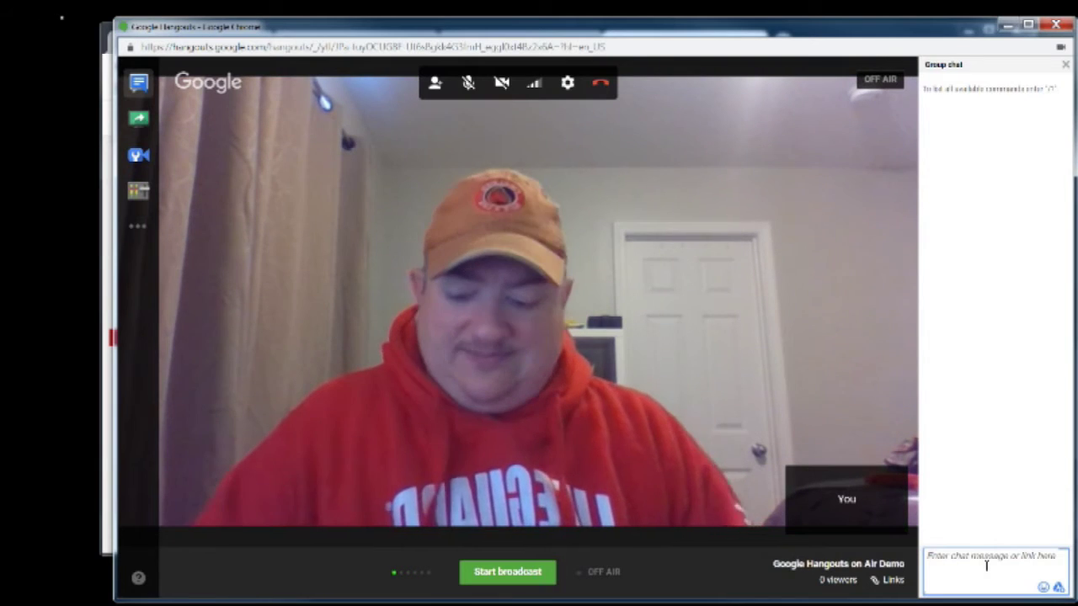
{"action": "type", "text": "this is m"}
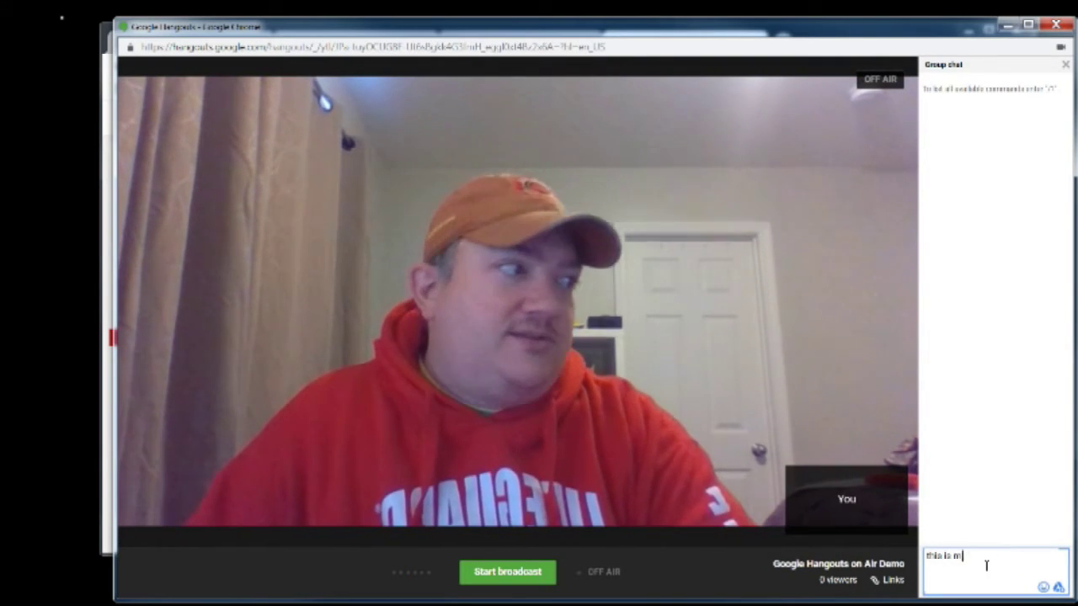
{"action": "type", "text": "y chat windows"}
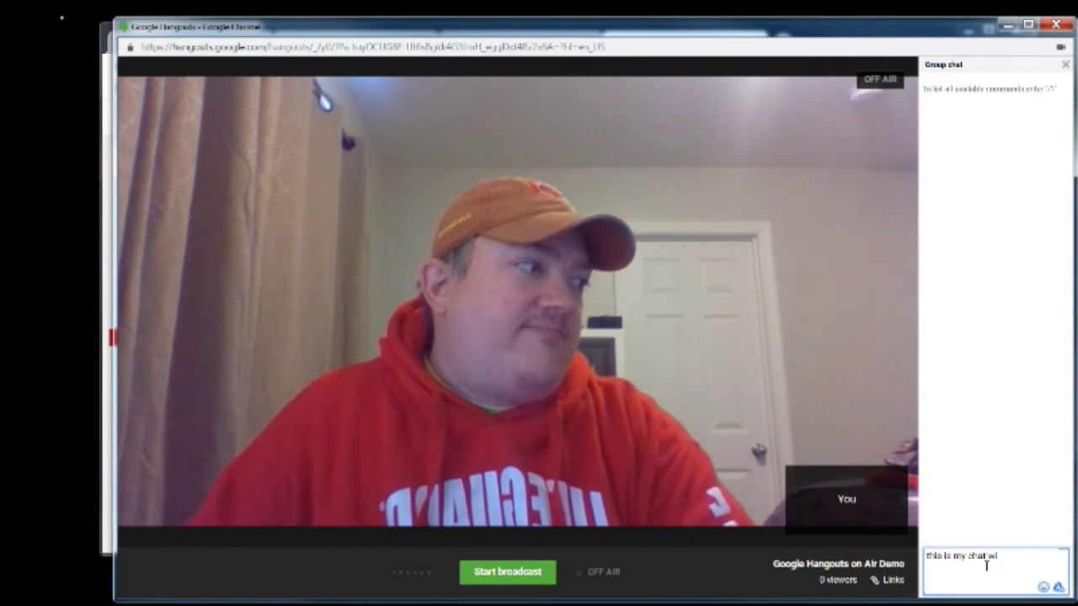
{"action": "key", "text": "Return"}
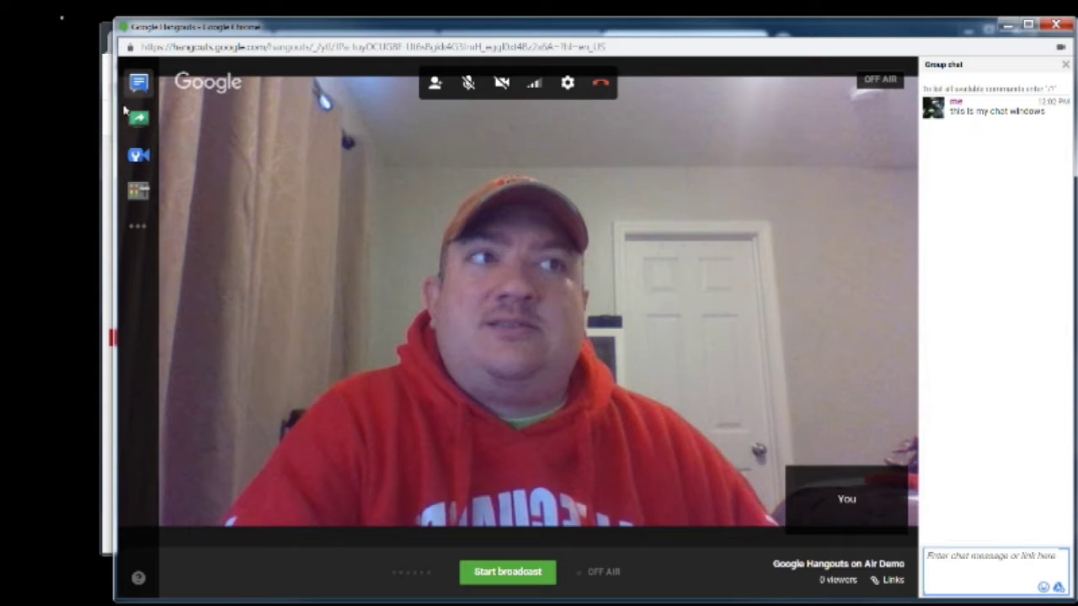
{"action": "left_click", "coordinate": [139, 157]}
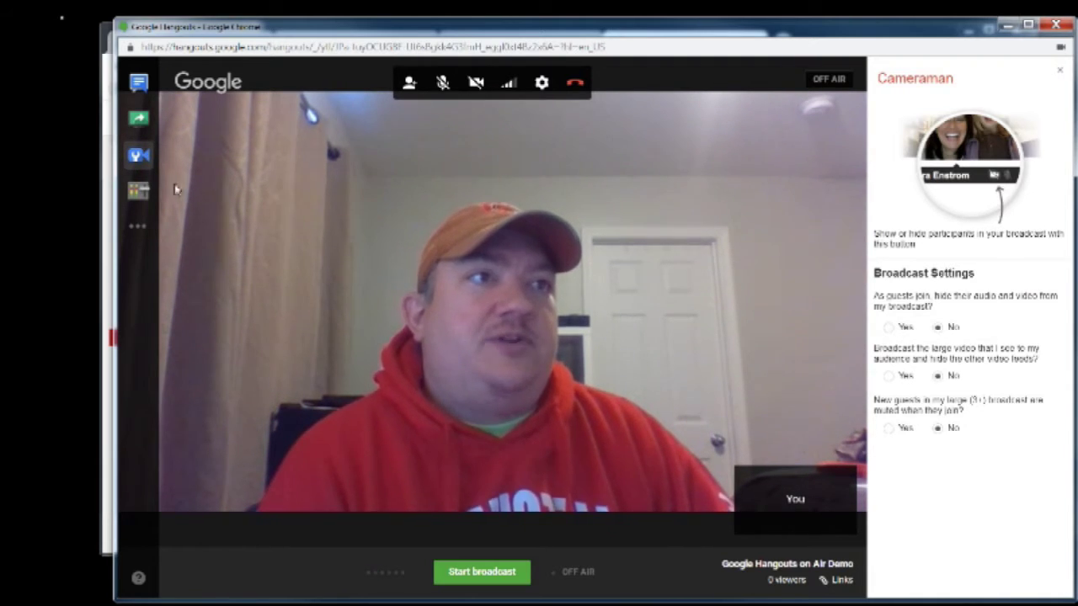
{"action": "left_click", "coordinate": [139, 191]}
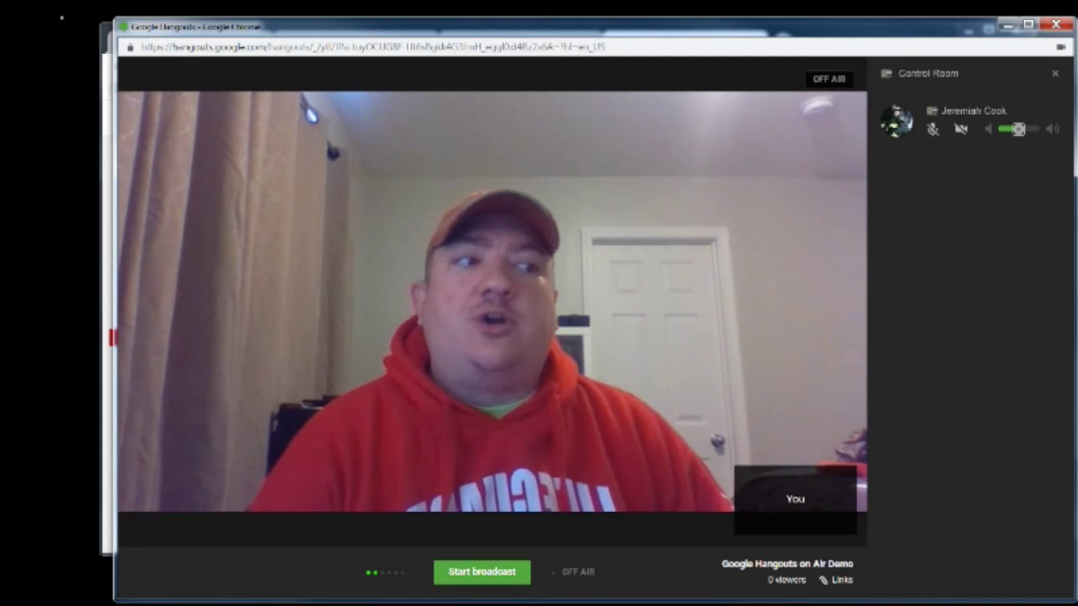
Start broadcasting the hangout live to YouTube from the Control Room
{"action": "left_click", "coordinate": [511, 575]}
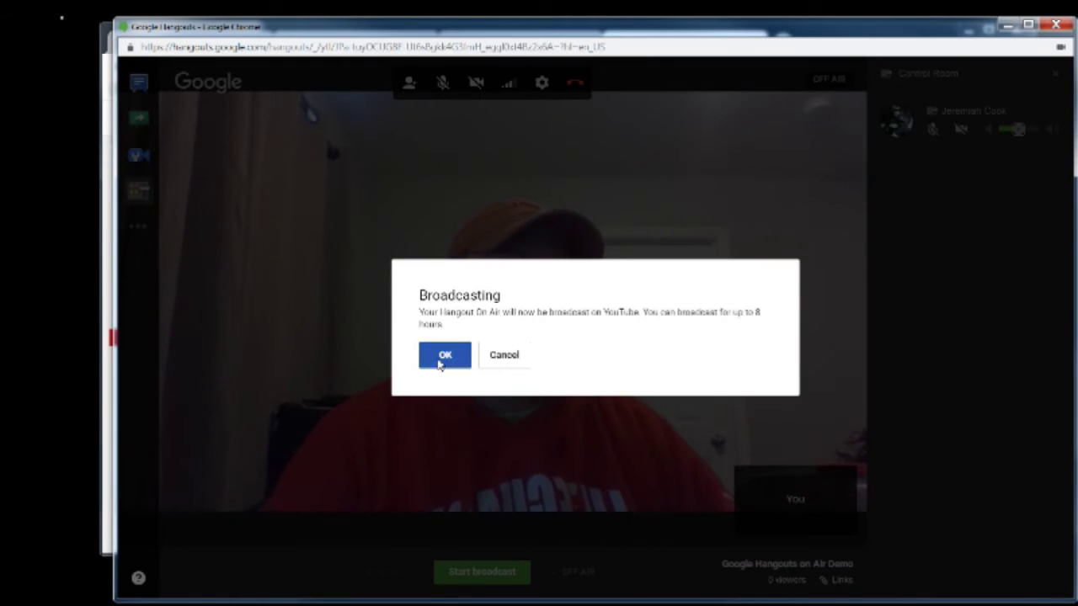
Confirm the Broadcasting dialog to send 'Google Hangouts on Air Demo' live for up to 8 hours
{"action": "left_click", "coordinate": [444, 357]}
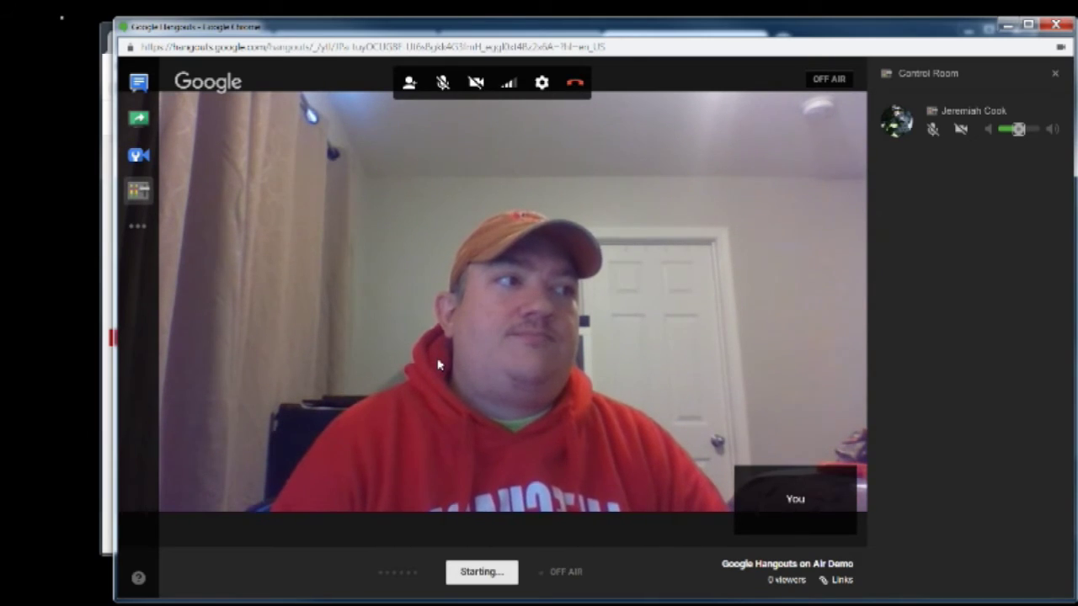